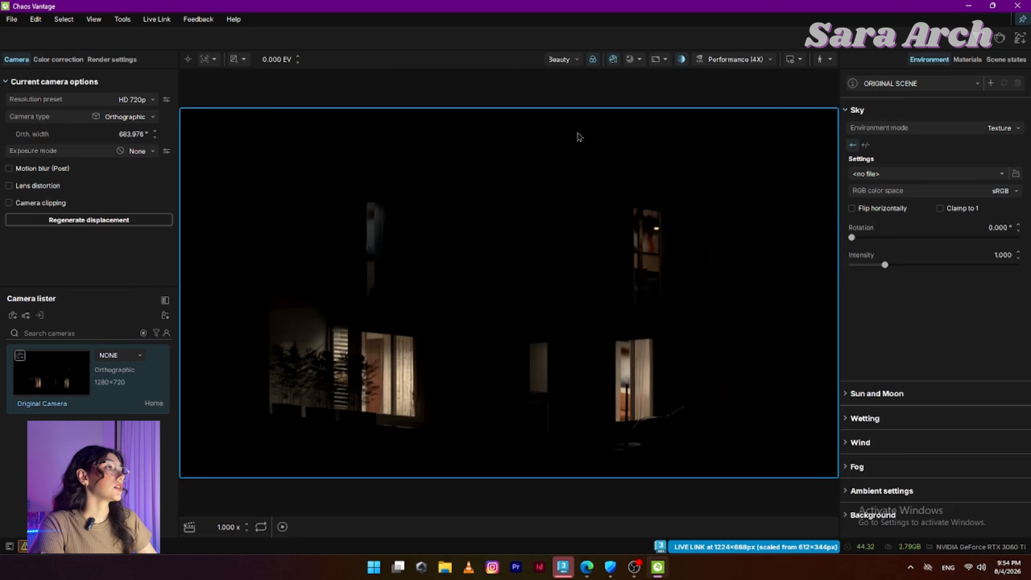
# Load kiara_1_dawn_4k.hdr as the sky texture and switch the camera to perspective, framing the house from its corner.
pyautogui.click(891, 176)
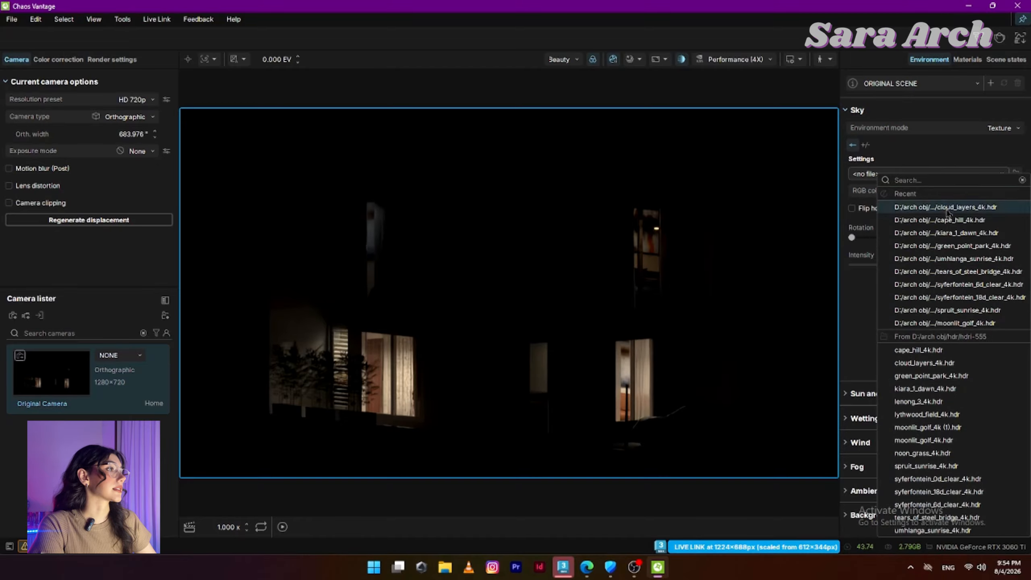
pyautogui.click(948, 232)
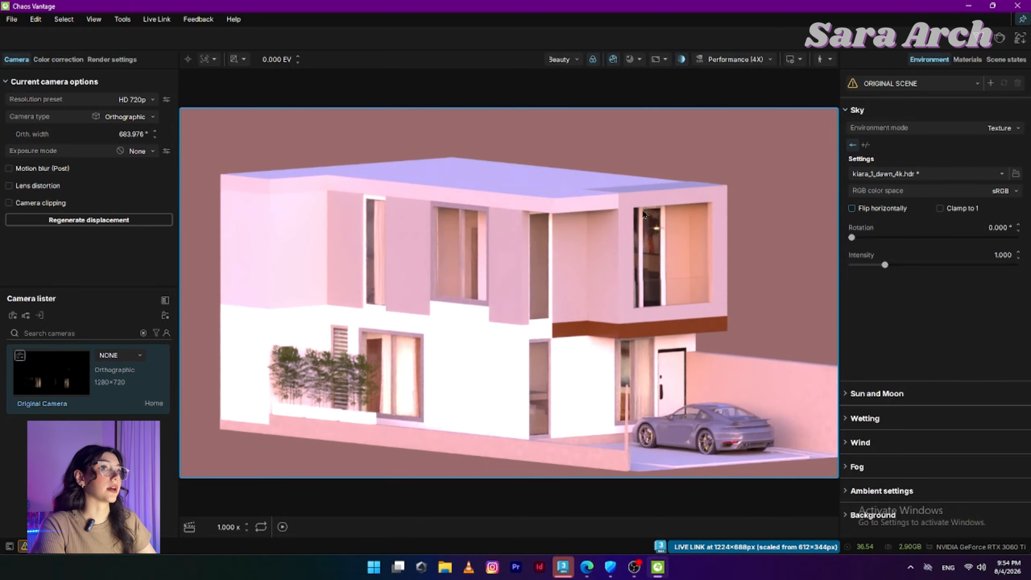
pyautogui.click(90, 116)
pyautogui.click(53, 130)
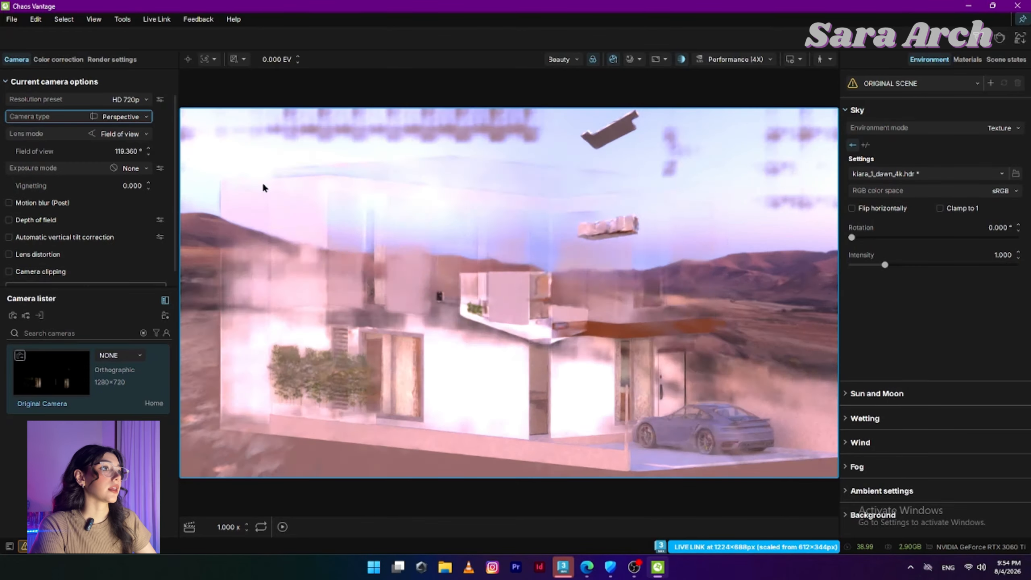
pyautogui.scroll(5, 503, 297)
pyautogui.moveTo(501, 296); pyautogui.dragTo(371, 281, button='right')
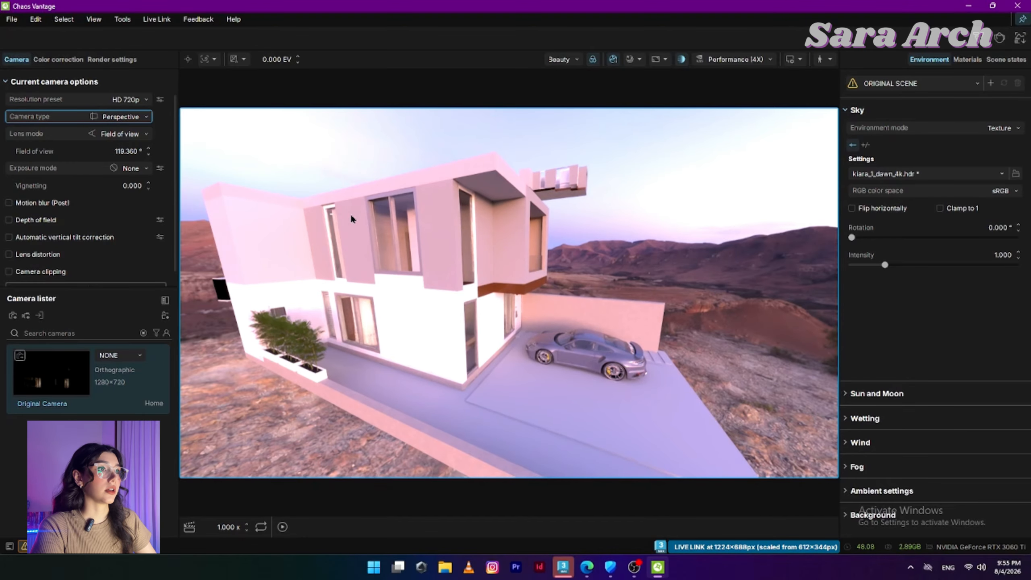
# Examine the house exterior full screen, flying from the corner past the car towards the front entrance.
pyautogui.press('Tab')
pyautogui.press('Tab')
pyautogui.press('Tab')
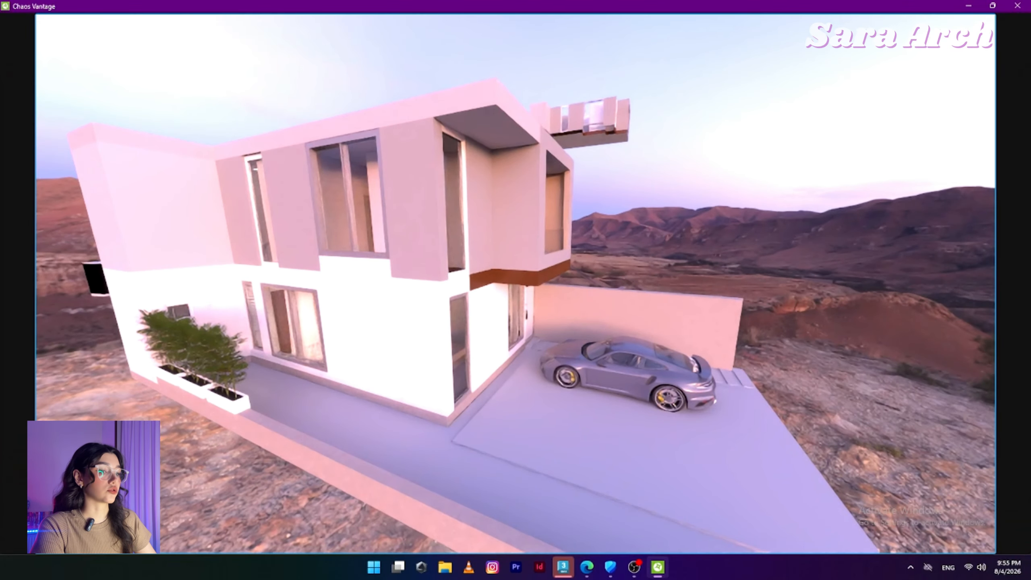
pyautogui.press('w')
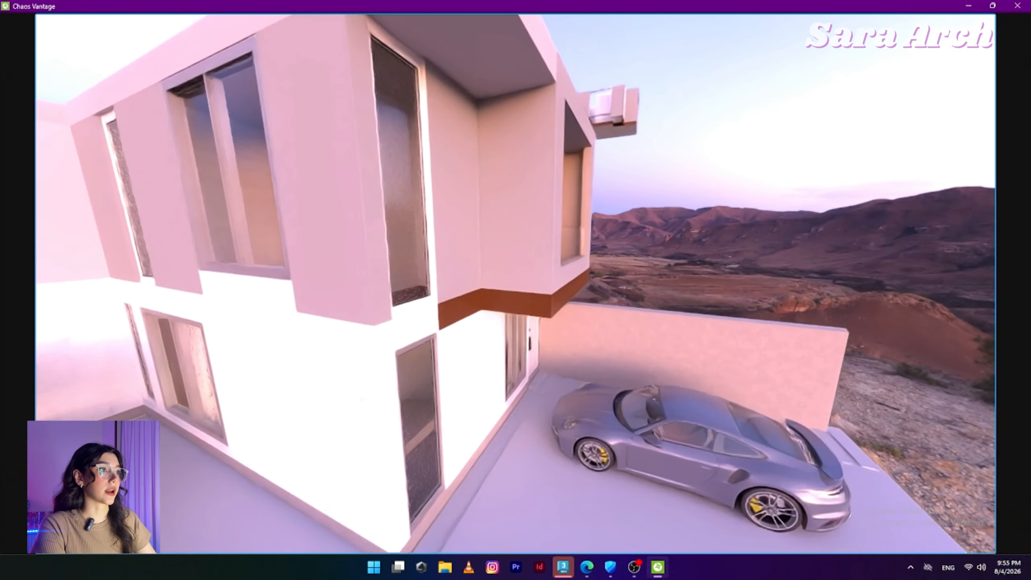
pyautogui.moveTo(516, 284); pyautogui.dragTo(763, 282, button='right')
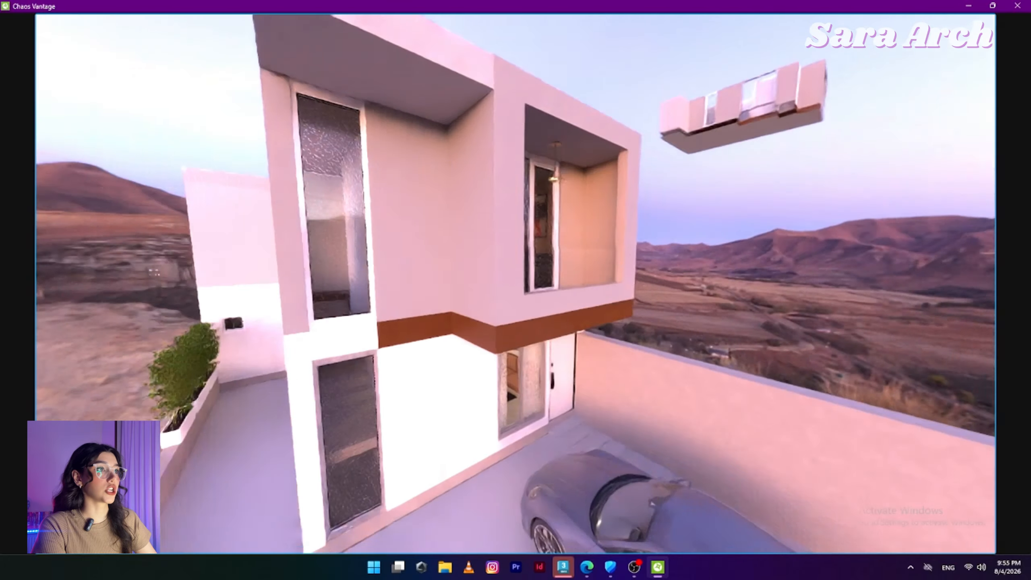
pyautogui.press('w')
pyautogui.moveTo(516, 284); pyautogui.dragTo(962, 293, button='right')
pyautogui.press('w')
pyautogui.press('w')
pyautogui.press('w')
pyautogui.press('w')
pyautogui.press('w')
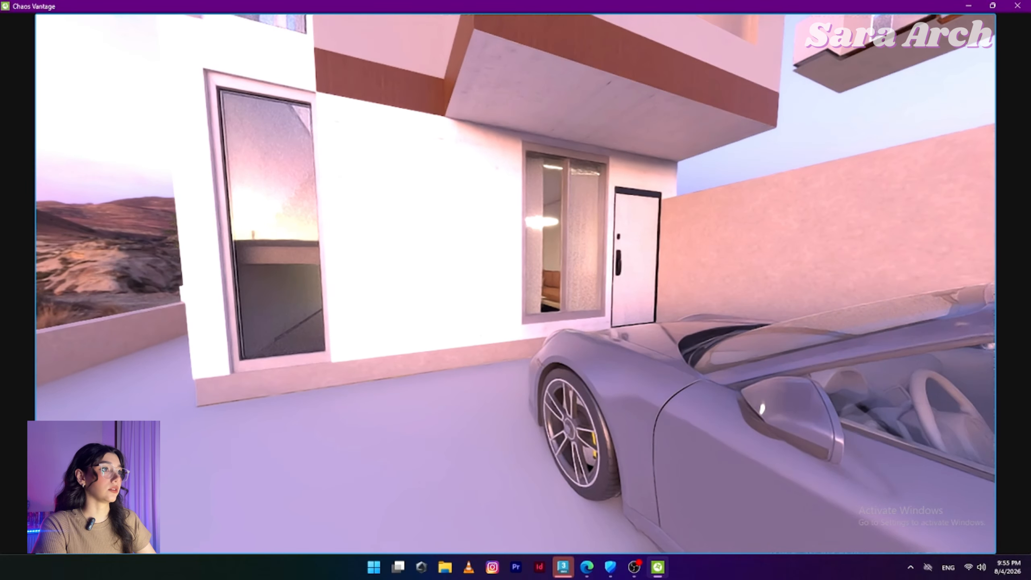
# Walk through the living room, inspect the interior and the driveway outside, and return to the normal window layout.
pyautogui.press('w')
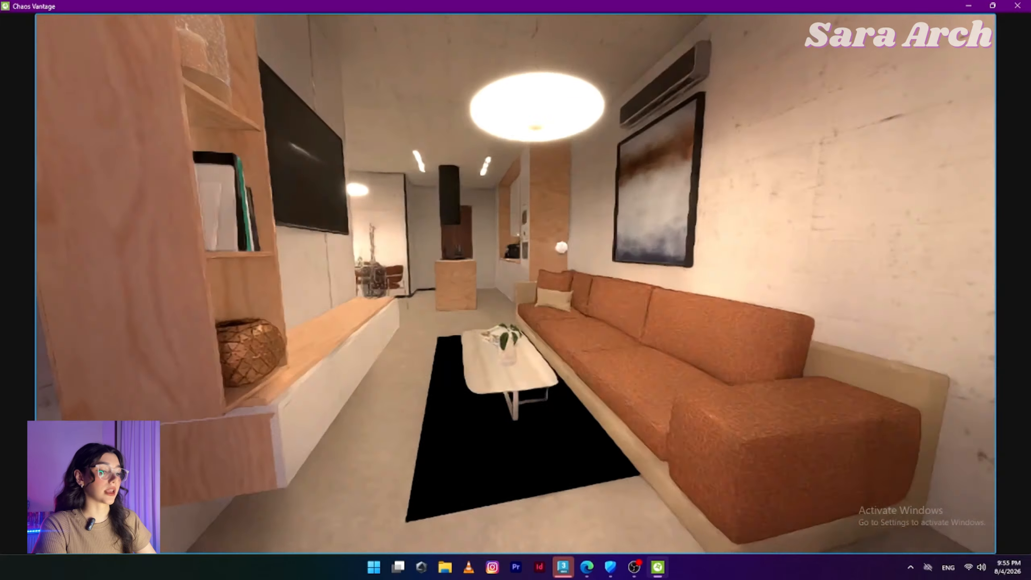
pyautogui.press('w')
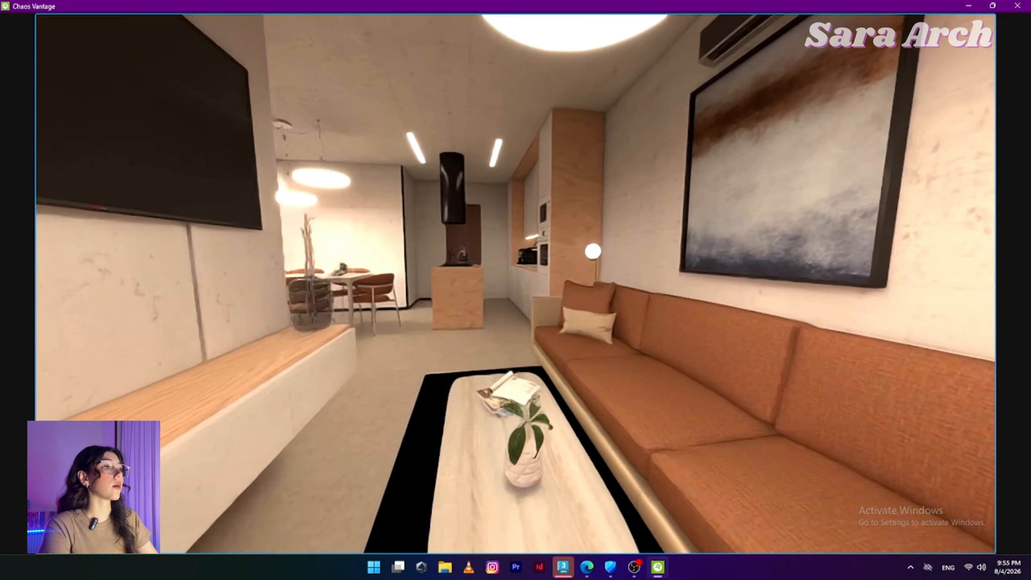
pyautogui.press('w')
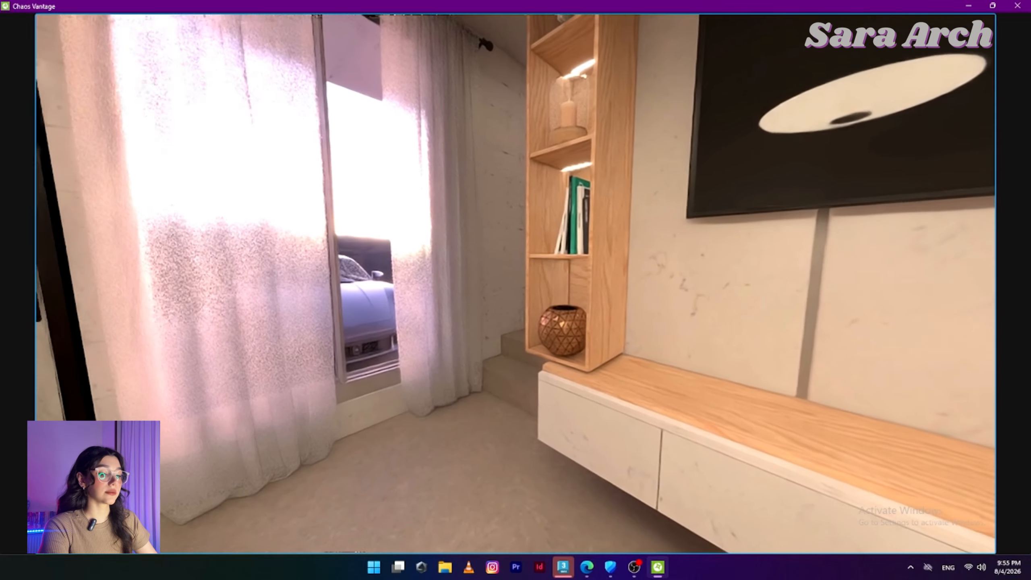
pyautogui.press('w')
pyautogui.press('w')
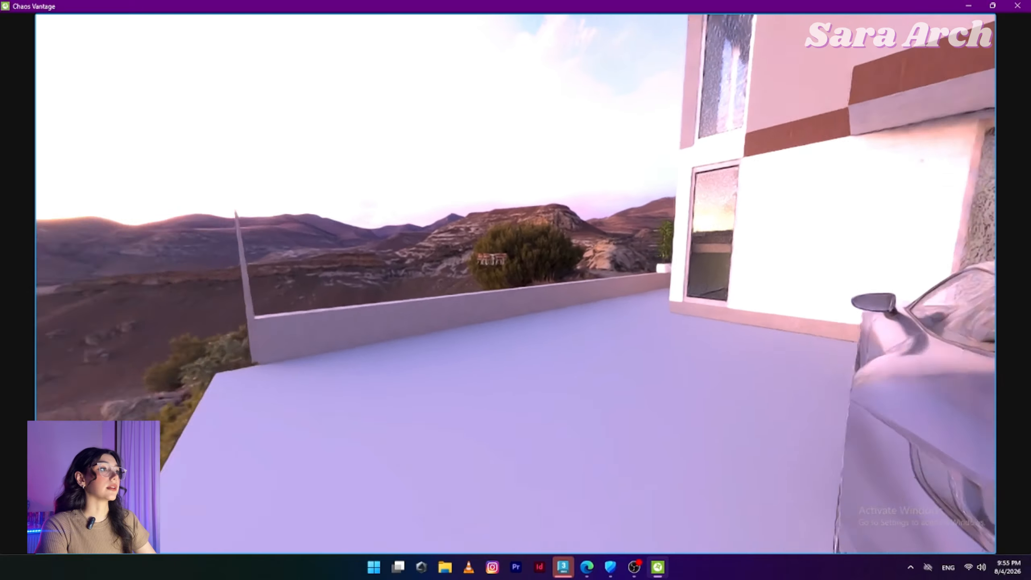
pyautogui.press('w')
pyautogui.press('w')
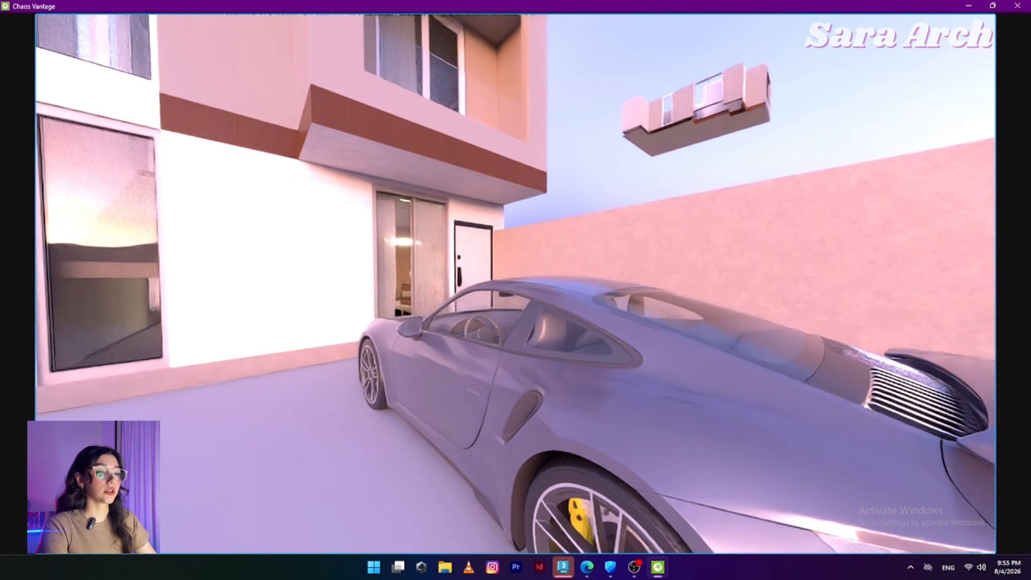
pyautogui.press('F11')
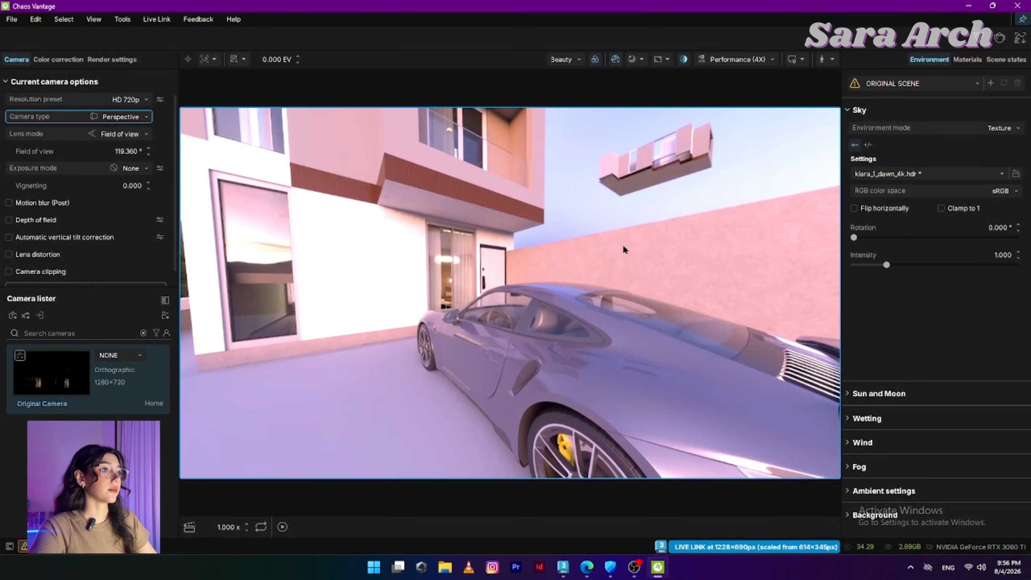
# Frame the whole house front with the driveway and car, and save this view as a new camera.
pyautogui.moveTo(474, 320); pyautogui.dragTo(639, 376, button='middle')
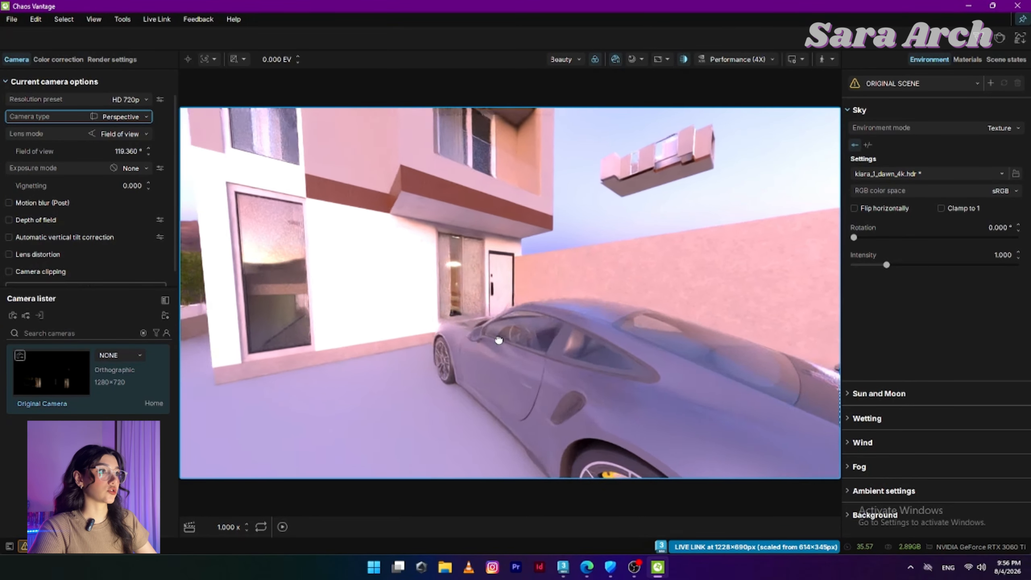
pyautogui.moveTo(639, 375)
pyautogui.mouseDown()
pyautogui.moveTo(630, 374)
pyautogui.moveTo(704, 40)
pyautogui.mouseUp()
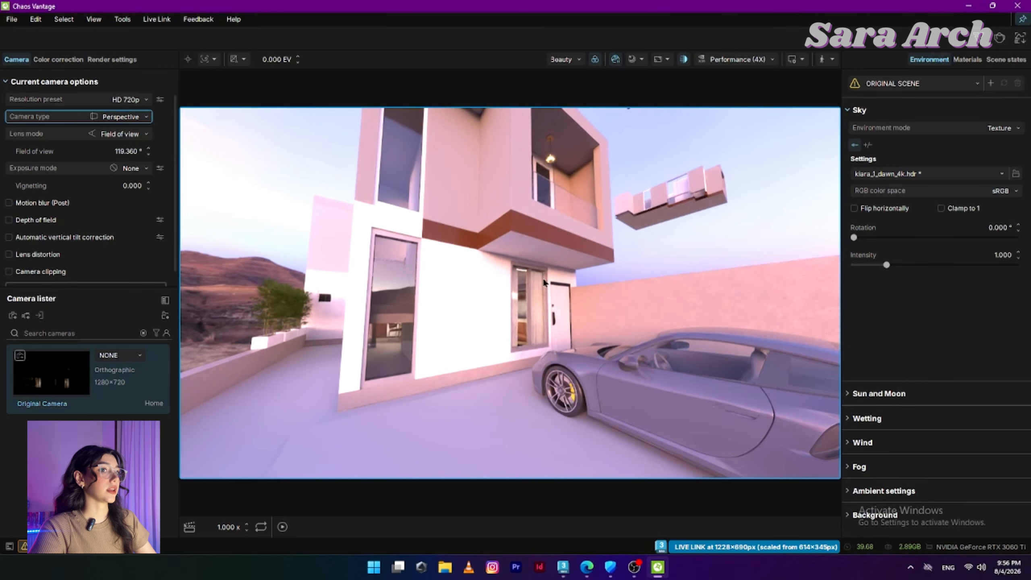
pyautogui.scroll(-3, 544, 283)
pyautogui.moveTo(544, 283); pyautogui.dragTo(569, 303)
pyautogui.scroll(-2, 568, 302)
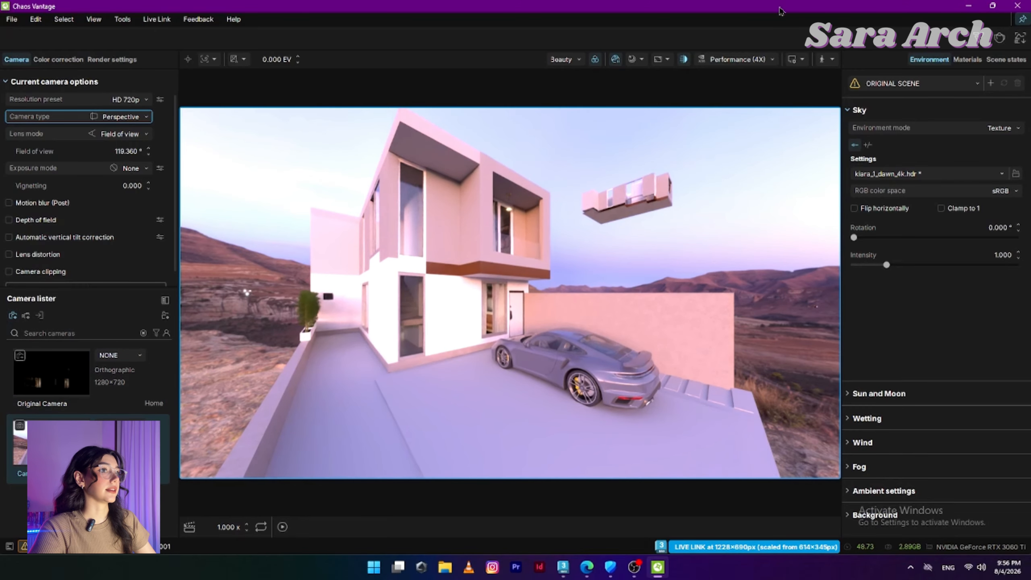
# Place the Chaos Vantage window beside the 3ds Max viewport and select the car in the 3ds Max scene.
pyautogui.moveTo(781, 8); pyautogui.dragTo(332, 32)
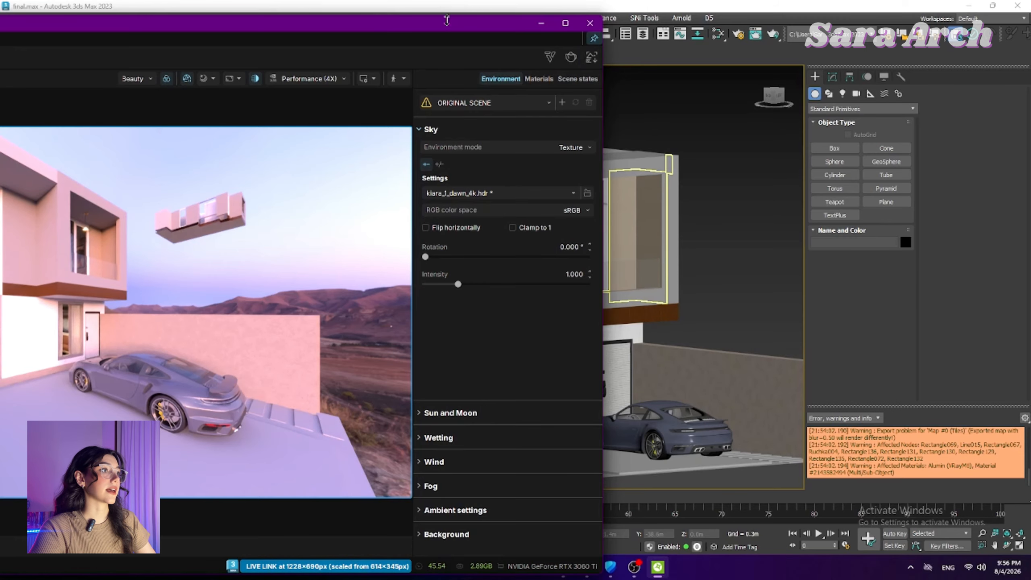
pyautogui.moveTo(447, 19); pyautogui.dragTo(489, 28)
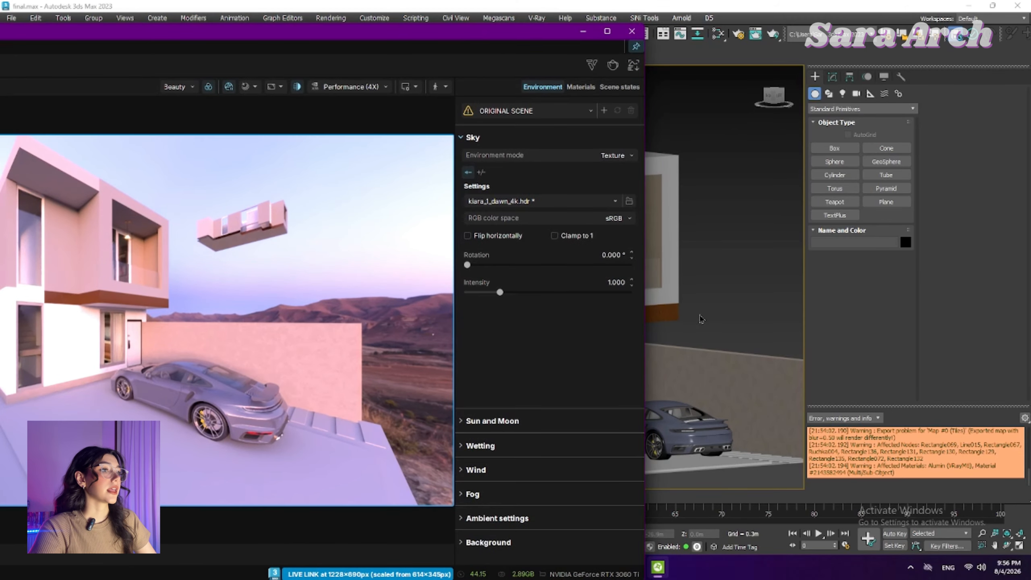
pyautogui.moveTo(702, 319); pyautogui.dragTo(711, 278, button='middle')
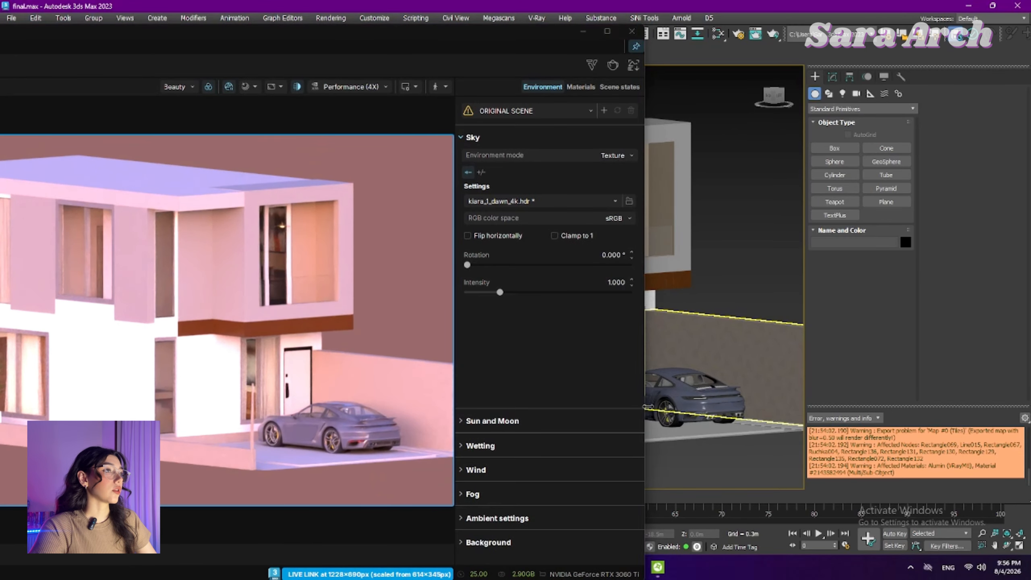
pyautogui.click(679, 401)
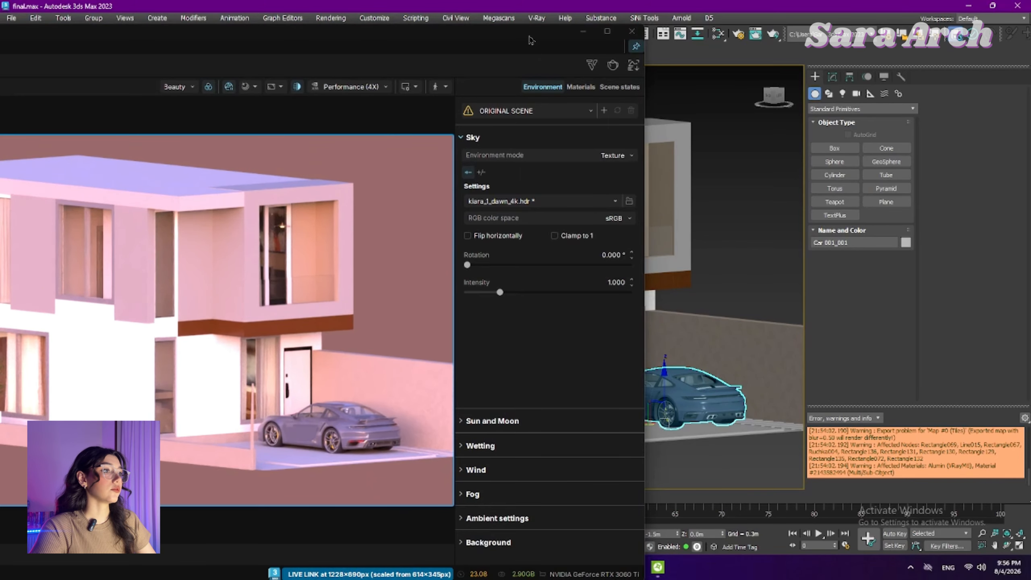
pyautogui.moveTo(528, 40); pyautogui.dragTo(510, 38)
# Move the car back and forth along the driveway to test the live link, leaving it at about Y -1.5 m.
pyautogui.moveTo(636, 426); pyautogui.dragTo(673, 421)
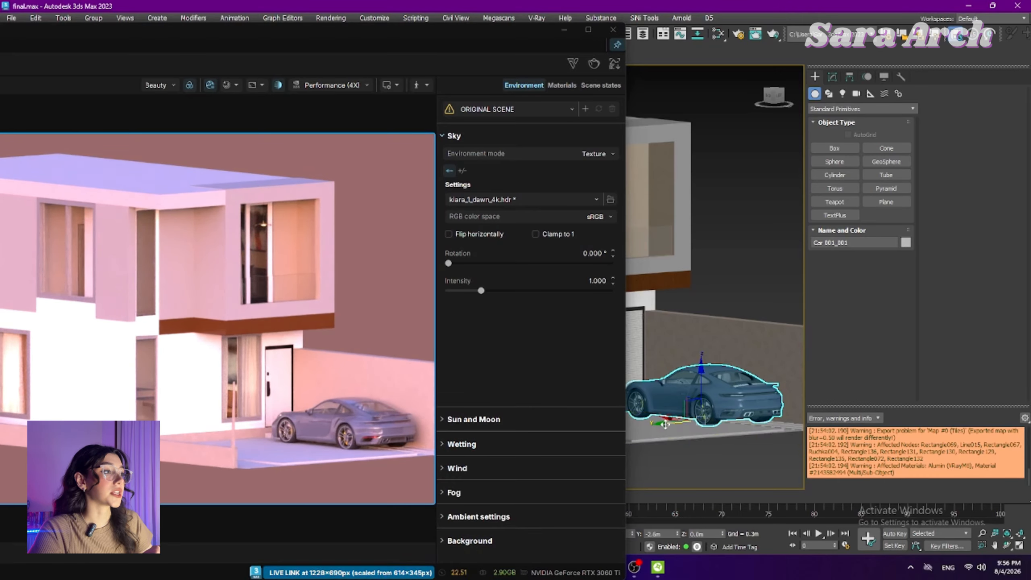
pyautogui.moveTo(661, 425); pyautogui.dragTo(628, 461)
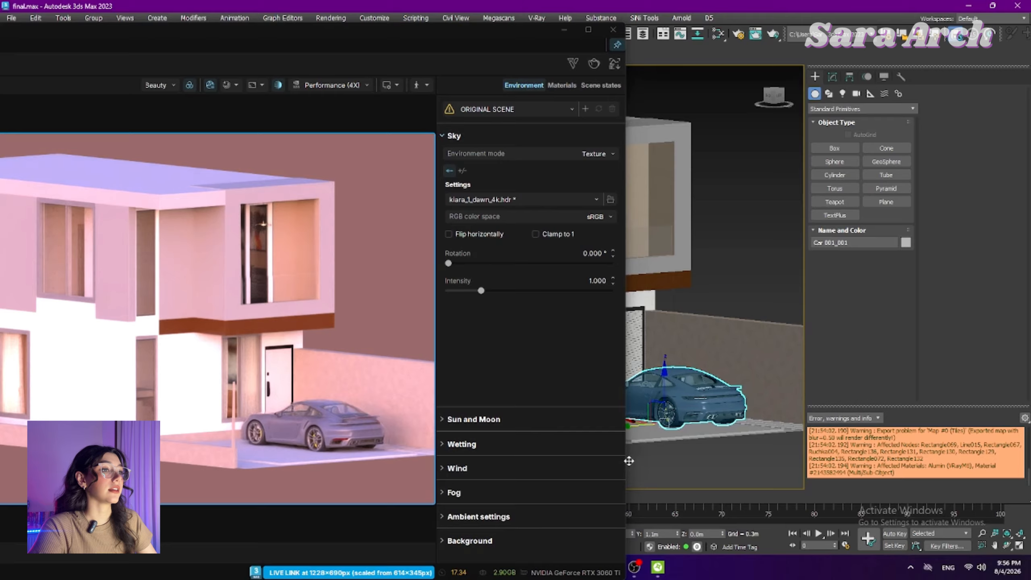
pyautogui.moveTo(657, 425); pyautogui.dragTo(673, 452)
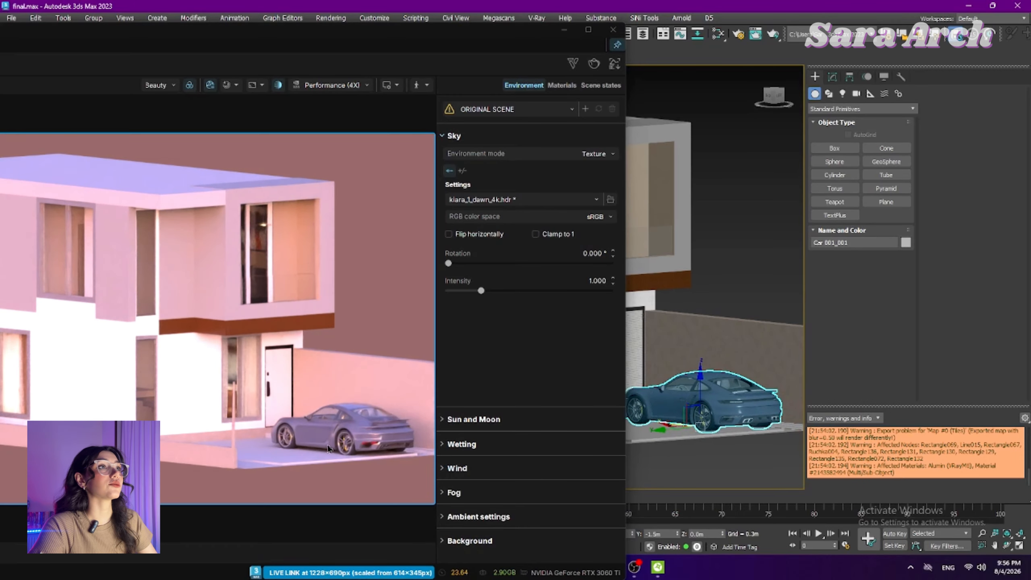
# Bring the Chaos Vantage window back into full view and set the camera type to Perspective.
pyautogui.doubleClick(375, 39)
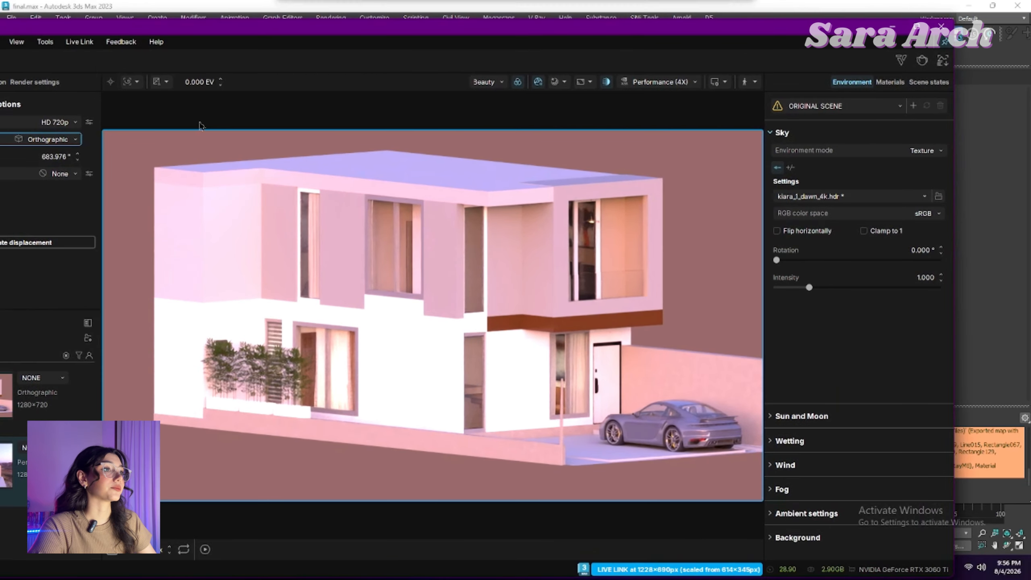
pyautogui.click(49, 140)
pyautogui.click(33, 152)
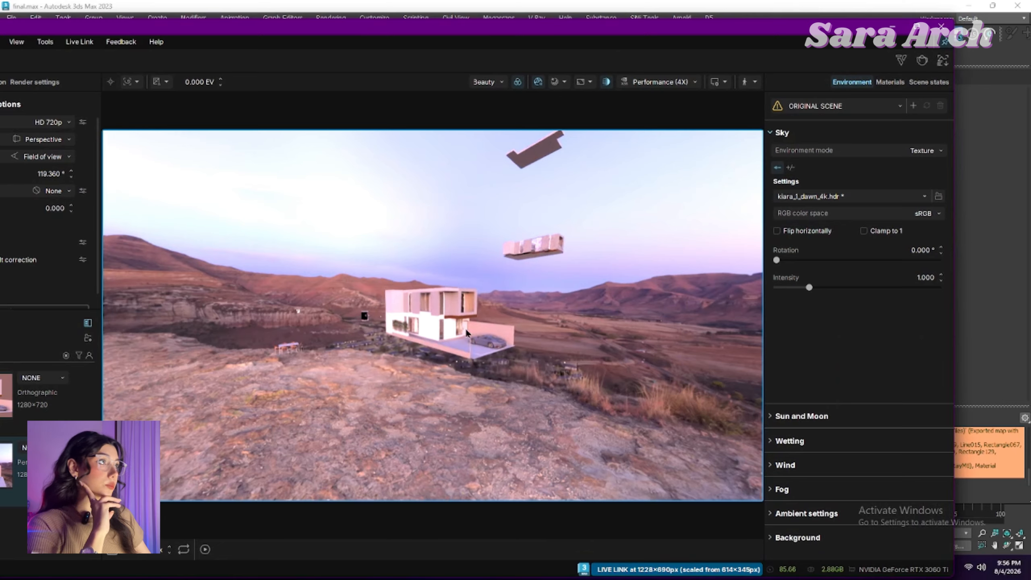
# Reframe the perspective view on the front facade, the driveway and the rear of the car.
pyautogui.scroll(3, 466, 333)
pyautogui.moveTo(466, 333); pyautogui.dragTo(428, 365, button='middle')
pyautogui.scroll(-3, 431, 372)
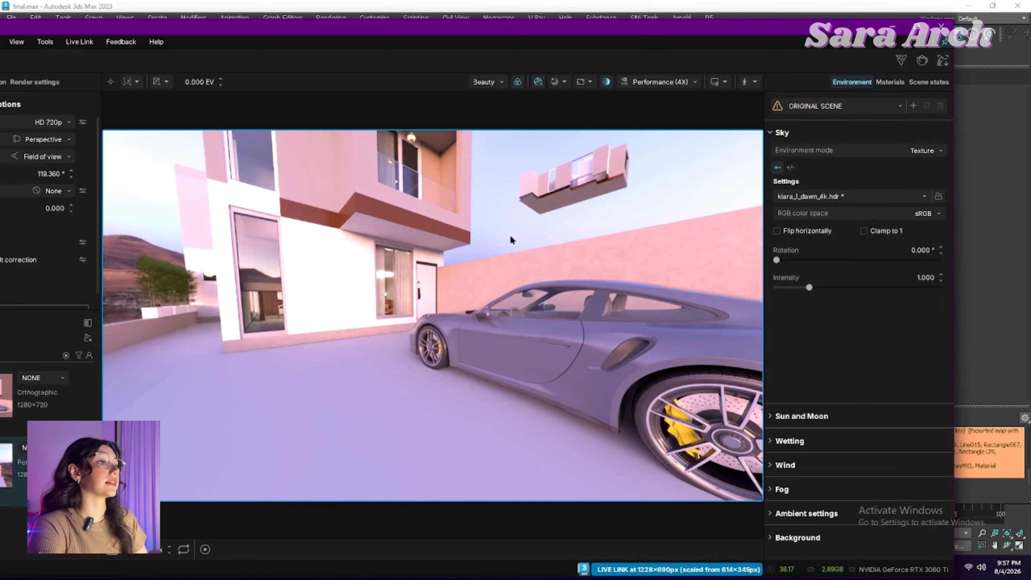
pyautogui.scroll(-3, 510, 236)
pyautogui.moveTo(407, 298)
pyautogui.mouseDown(button='middle')
pyautogui.moveTo(325, 337)
pyautogui.moveTo(471, 334)
pyautogui.moveTo(373, 295)
pyautogui.moveTo(384, 275)
pyautogui.moveTo(408, 283)
pyautogui.mouseUp(button='middle')
pyautogui.scroll(3, 347, 336)
pyautogui.scroll(-3, 356, 336)
pyautogui.scroll(3, 372, 341)
pyautogui.scroll(-3, 390, 274)
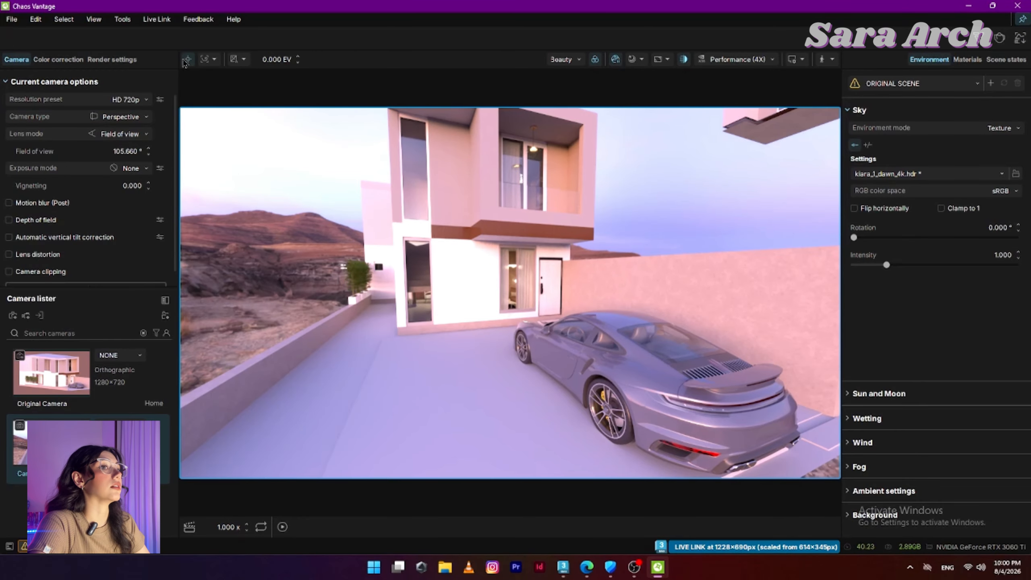
# Pause the live link, select the potted bamboo nearest the window and zoom in 3ds Max, and return to Chaos Vantage to compare.
pyautogui.click(616, 64)
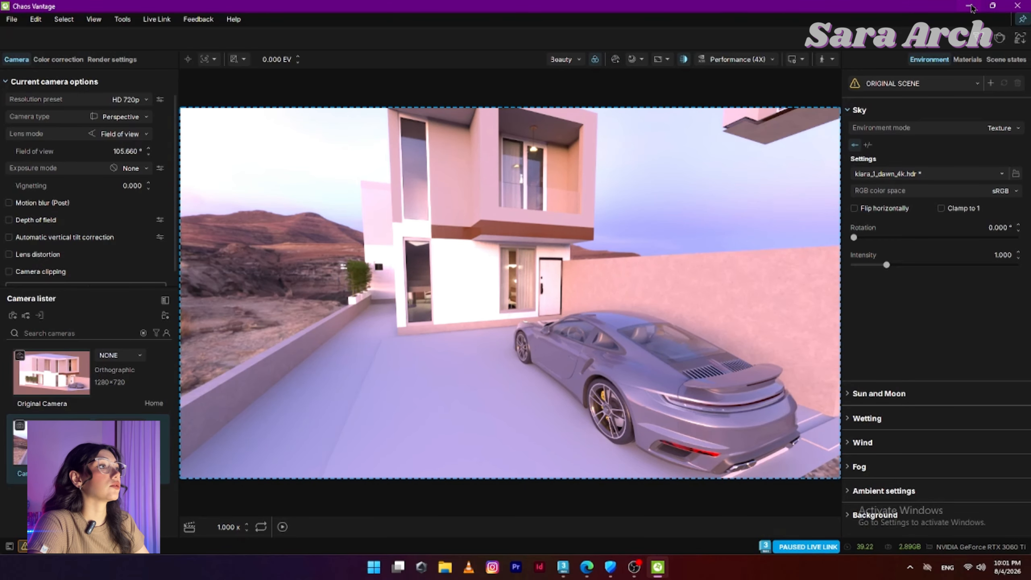
pyautogui.click(574, 571)
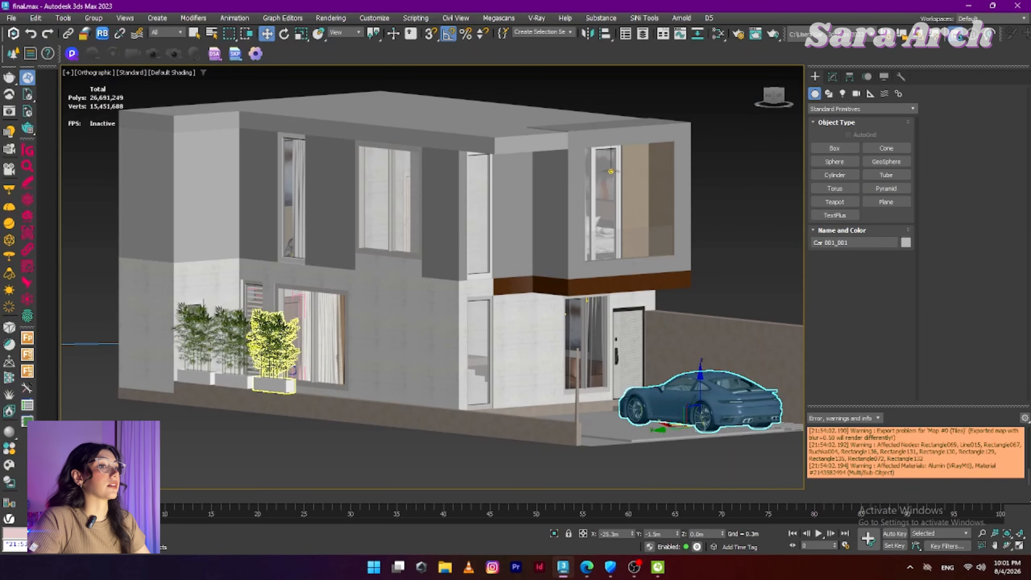
pyautogui.click(260, 371)
pyautogui.scroll(3, 406, 345)
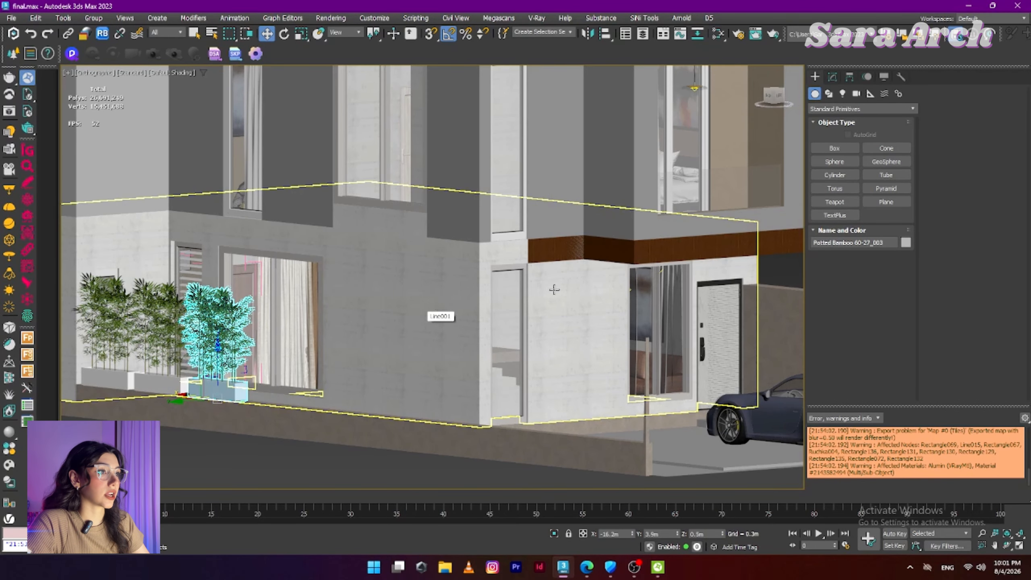
pyautogui.click(658, 567)
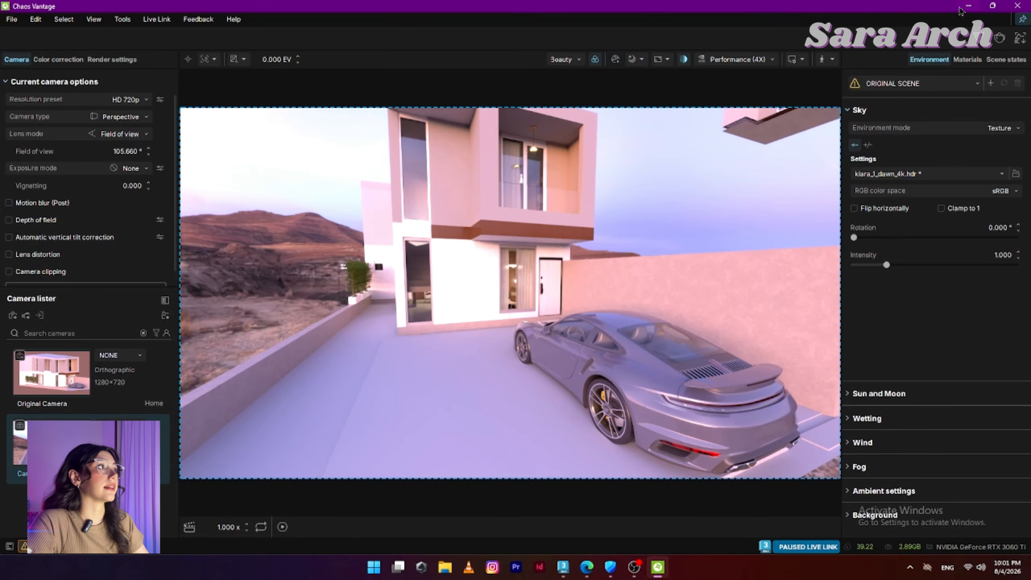
# Resume the live link and switch the camera back to perspective, framing the house corner, driveway and car.
pyautogui.click(616, 60)
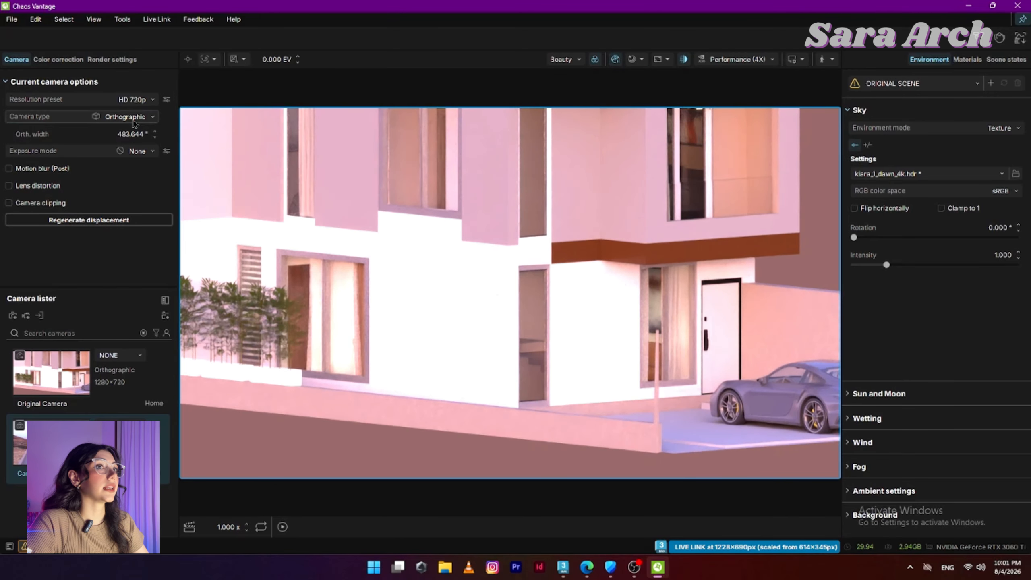
pyautogui.click(134, 117)
pyautogui.click(118, 132)
pyautogui.scroll(5, 406, 285)
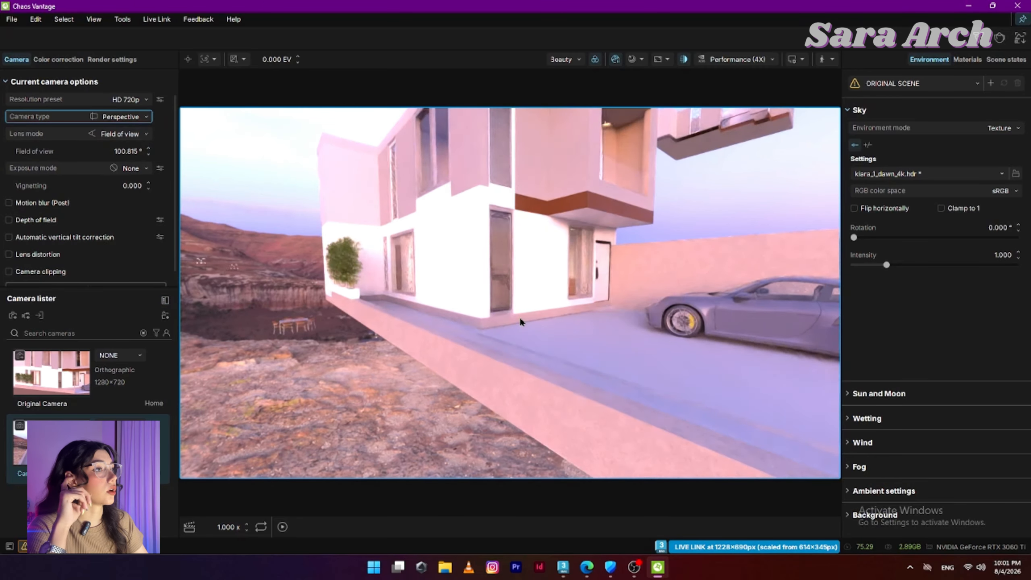
pyautogui.moveTo(470, 295); pyautogui.dragTo(332, 365, button='middle')
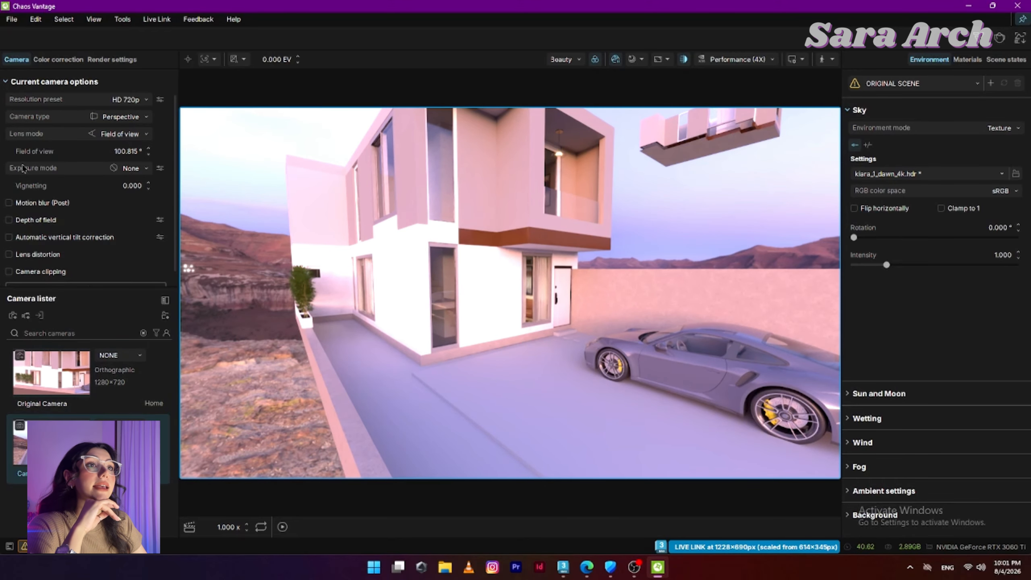
# Enable the LUT color correction, apply 03_Filmic_Contrast.cube and reopen the choice of LUT files.
pyautogui.click(56, 61)
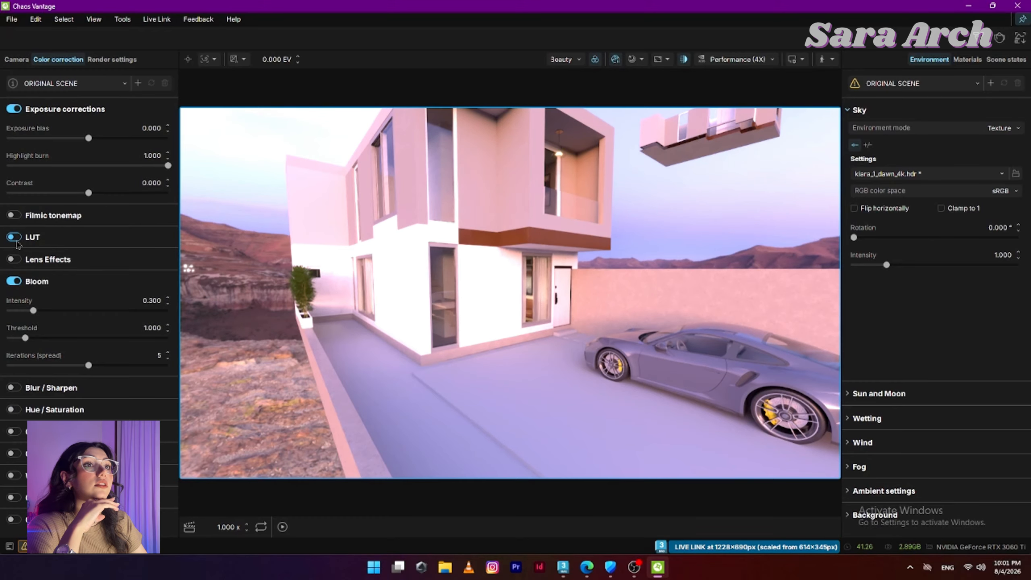
pyautogui.click(16, 240)
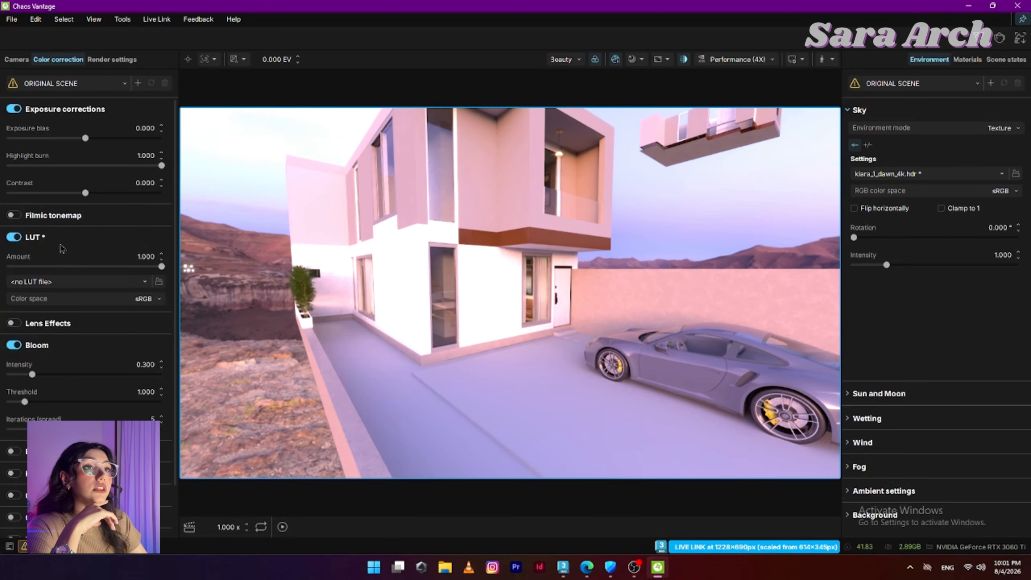
pyautogui.click(110, 282)
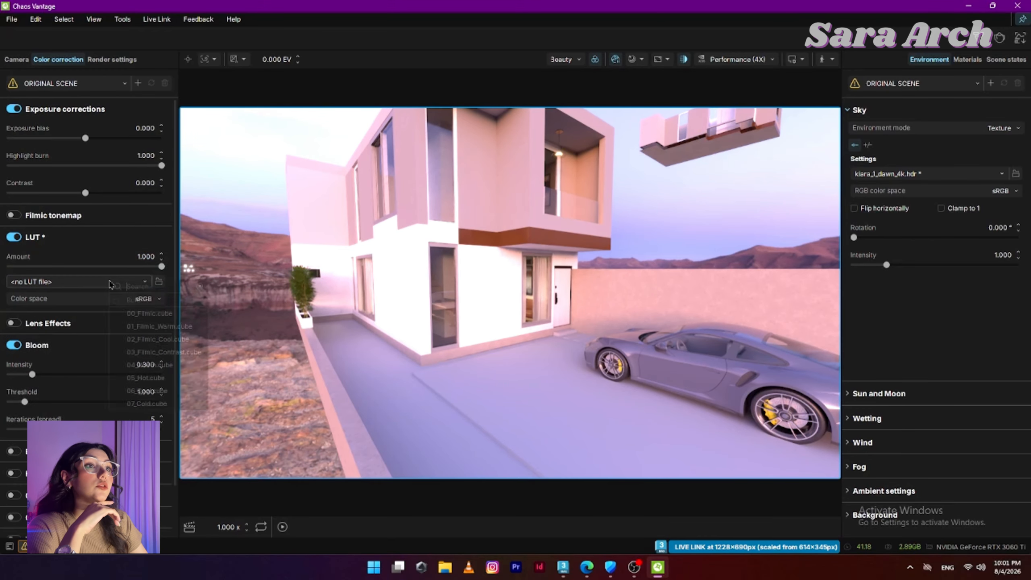
pyautogui.click(146, 351)
pyautogui.click(109, 281)
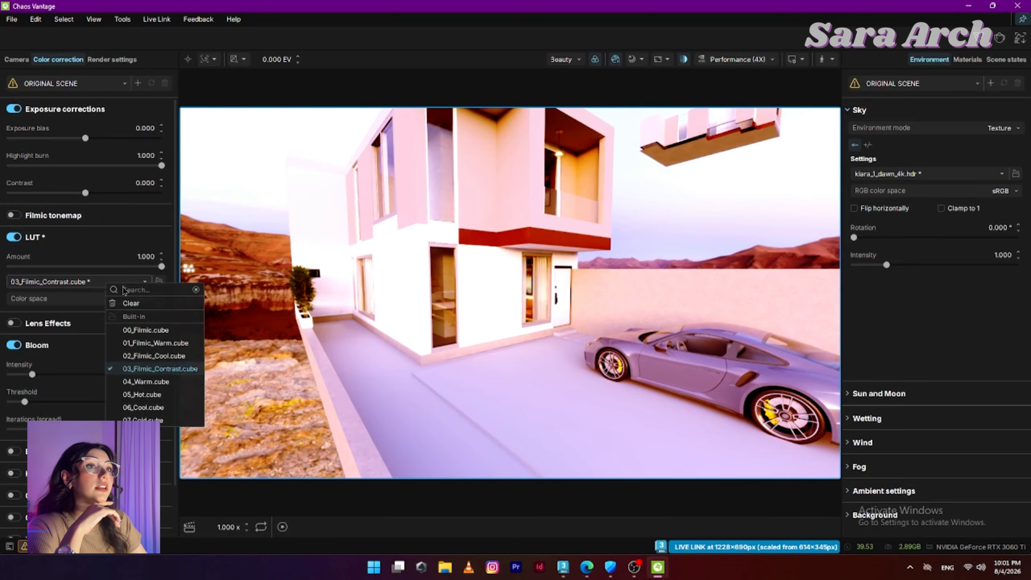